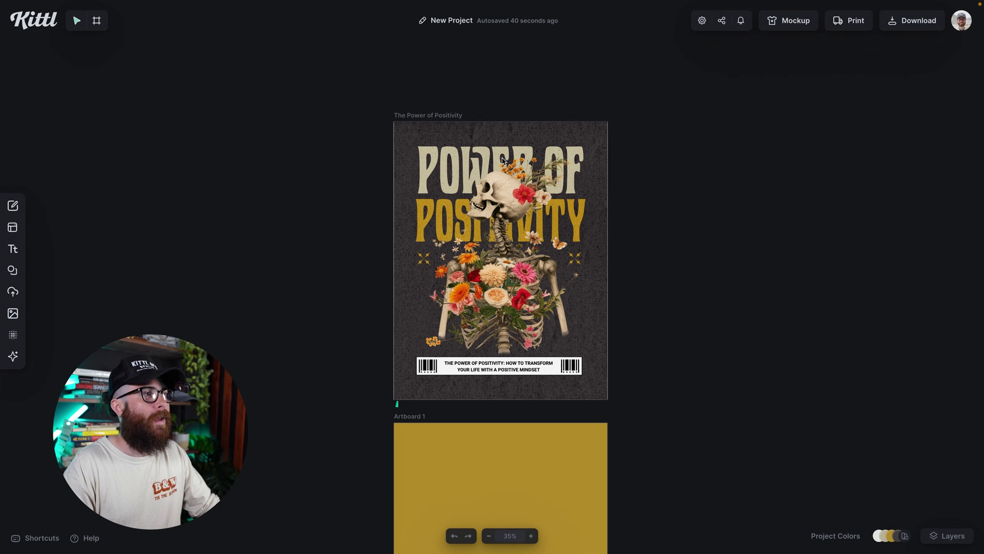
Select 'The Power of Positivity' poster artboard to view its 1200 × 1560 px, dark-background settings.
left_click(434, 116)
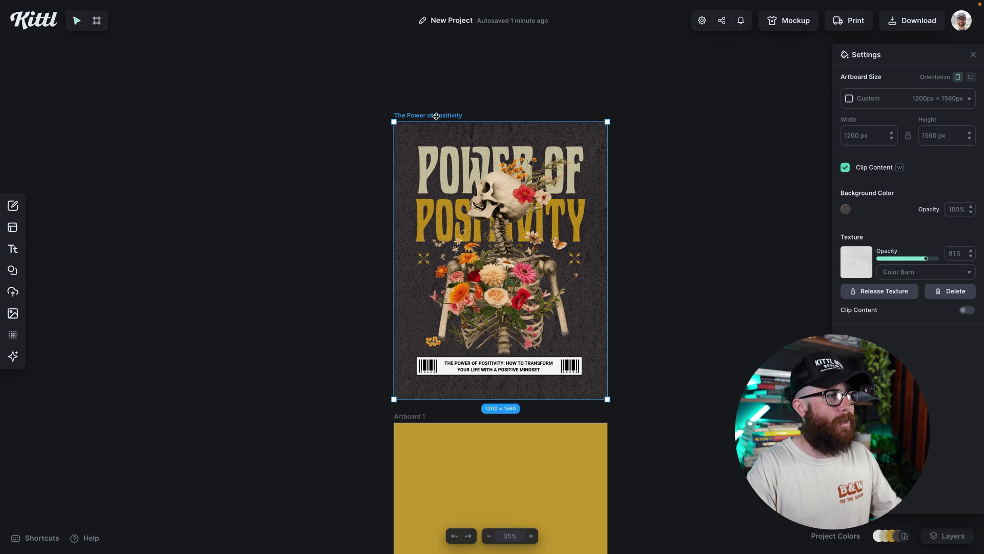
Duplicate the poster to the right of the original as 'The Power of Positivity 1'.
left_click(426, 39)
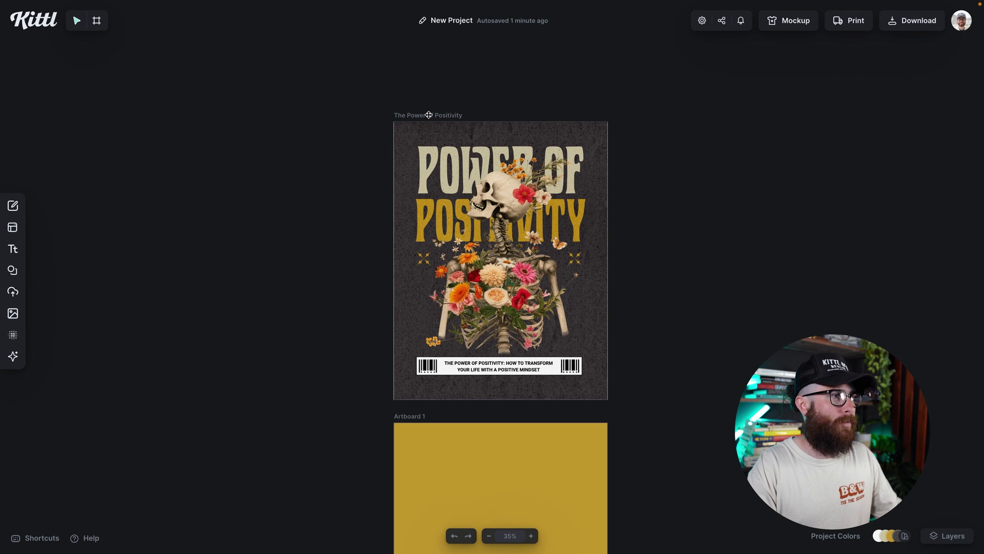
left_click(428, 114)
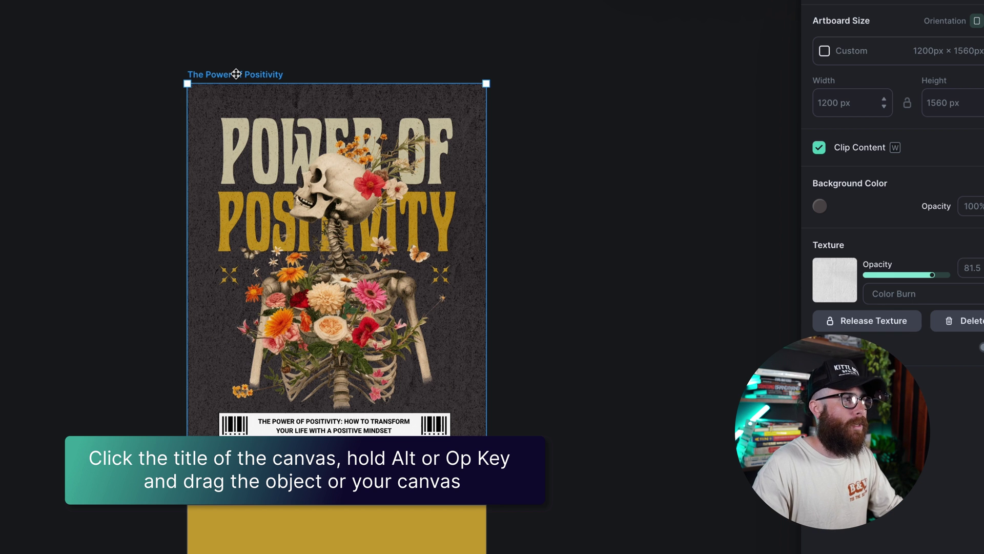
left_click_drag(236, 74, 542, 77)
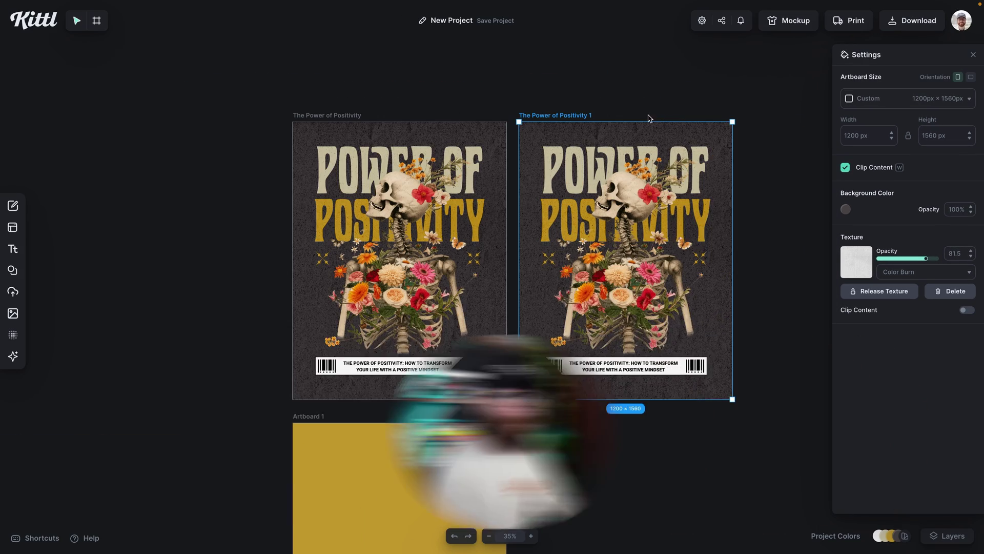
scroll(594, 259, "down", 5)
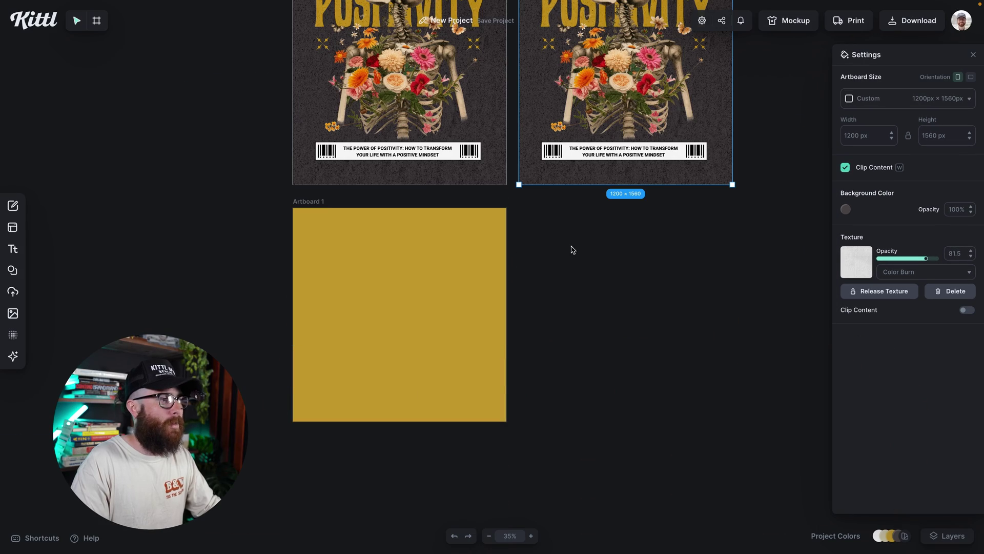
Duplicate the 1200 × 1200 mustard Artboard 1 to its right as Artboard 2.
left_click(322, 218)
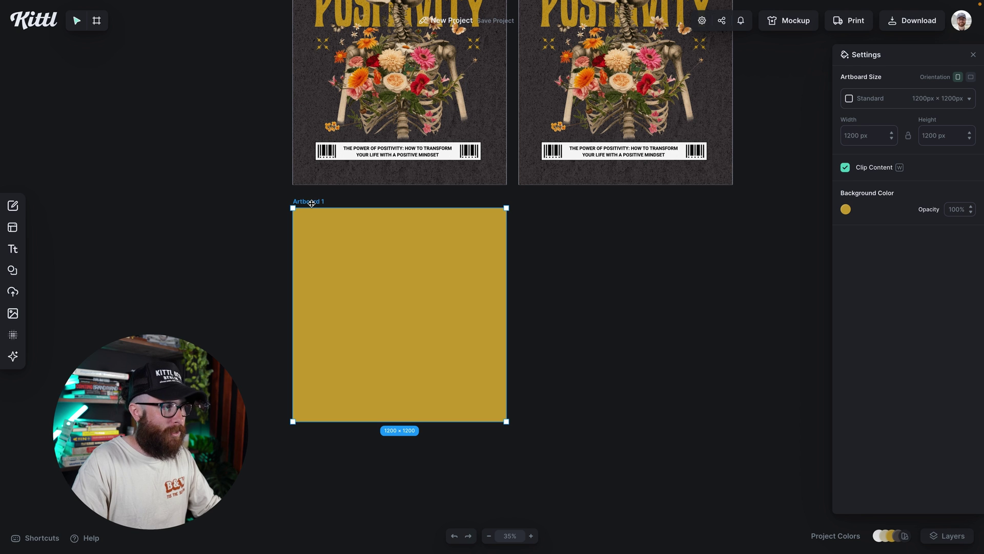
left_click_drag(329, 206, 534, 201)
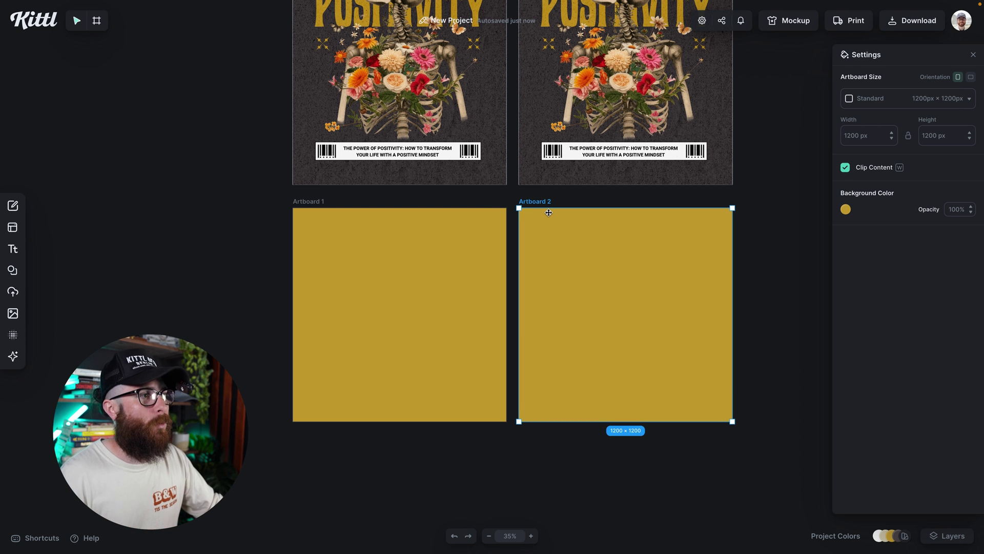
scroll(552, 220, "up", 3)
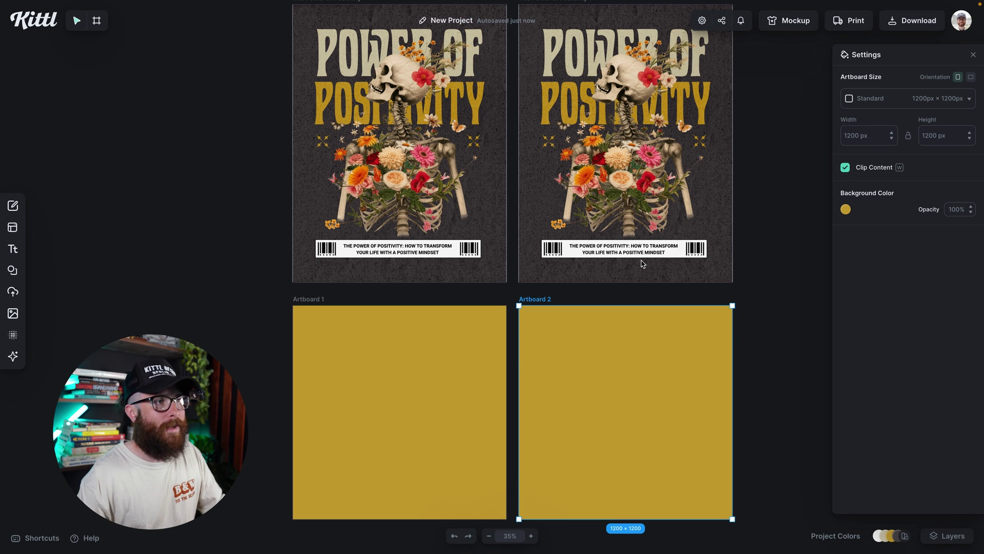
scroll(751, 264, "up", 2)
Deselect Artboard 2 and select the original 'The Power of Positivity' poster artboard.
left_click(752, 264)
scroll(755, 267, "up", 1)
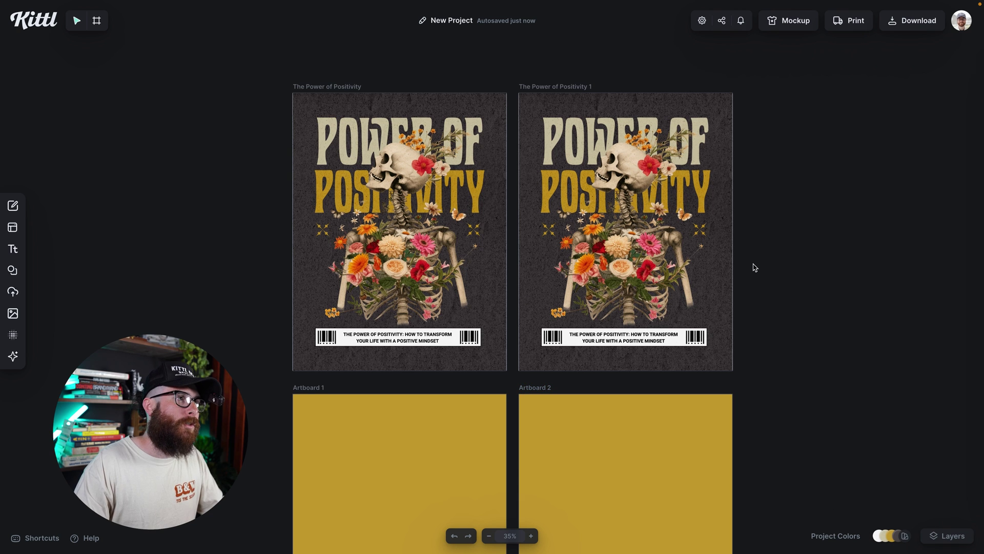
left_click(348, 87)
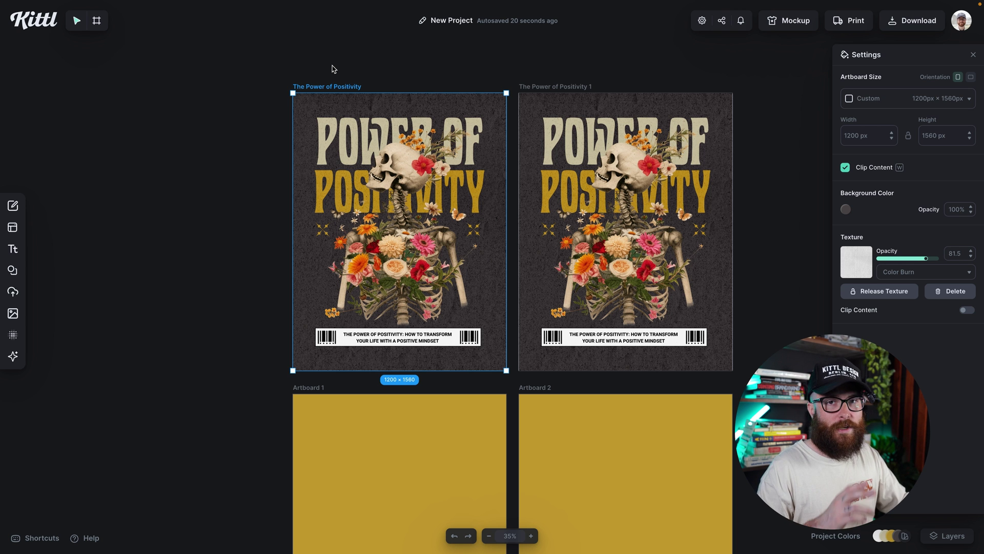
Paste two more poster copies and line them up as 'The Power of Positivity 2' and '3'.
key("ctrl+v")
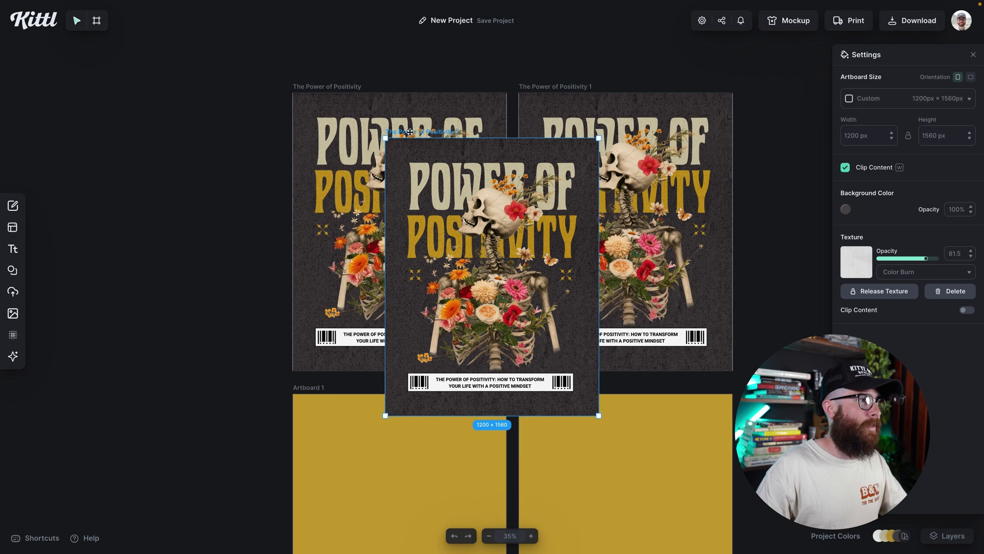
left_click_drag(410, 132, 752, 85)
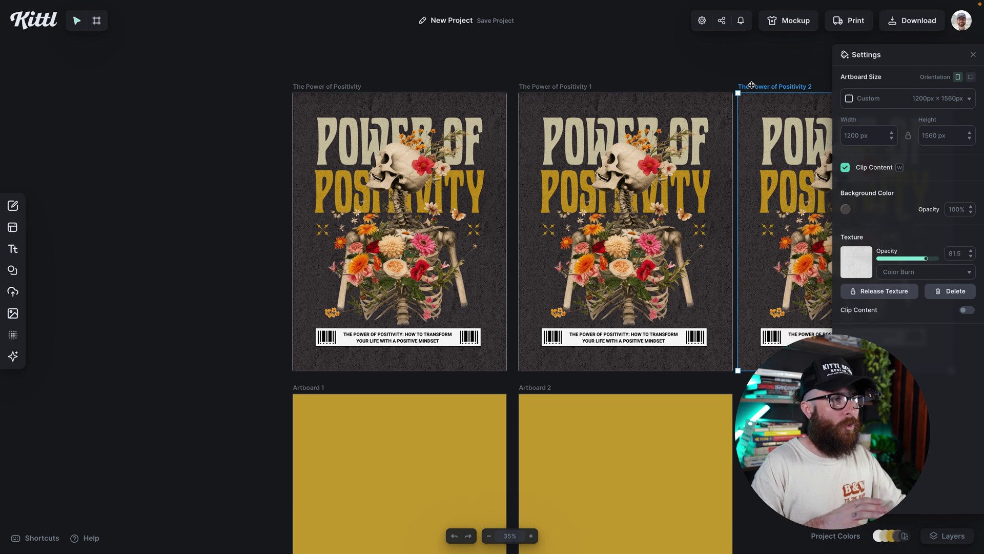
key("ctrl+v")
scroll(741, 86, "right", 10)
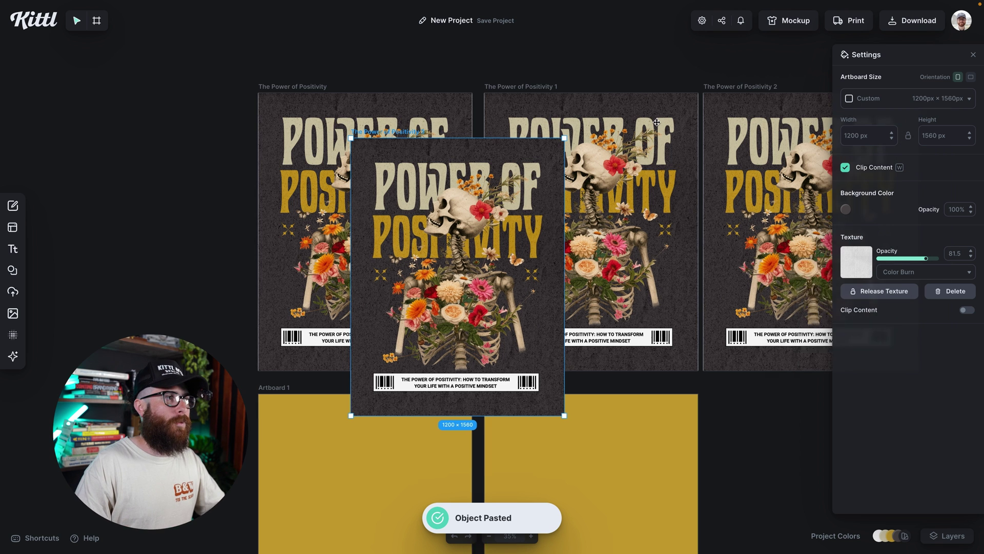
left_click_drag(168, 130, 732, 86)
Give poster copy 3 a mustard background, copy 2 a black one and copy 1 a white one.
left_click(846, 209)
left_click(815, 443)
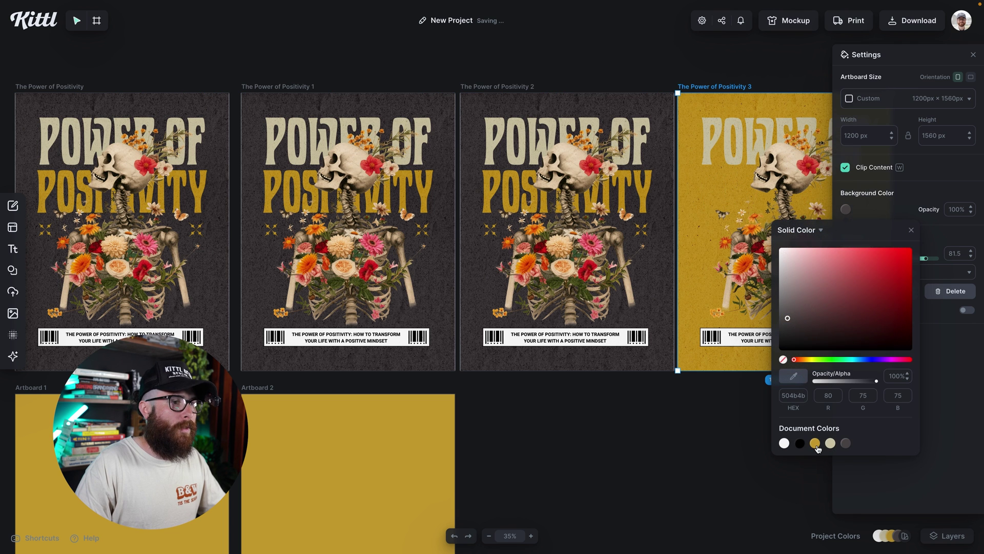
left_click(528, 87)
left_click(845, 210)
left_click(800, 442)
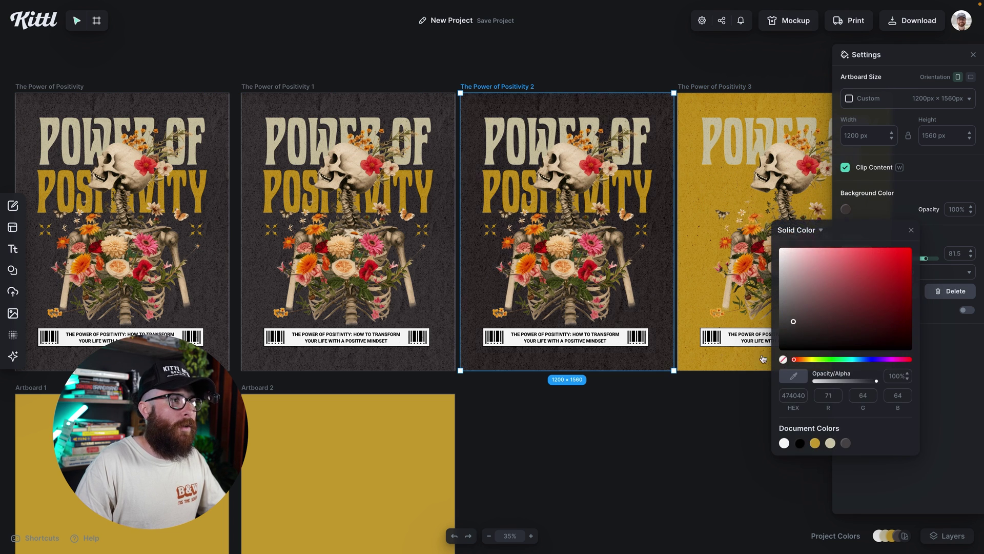
left_click(301, 89)
left_click(845, 209)
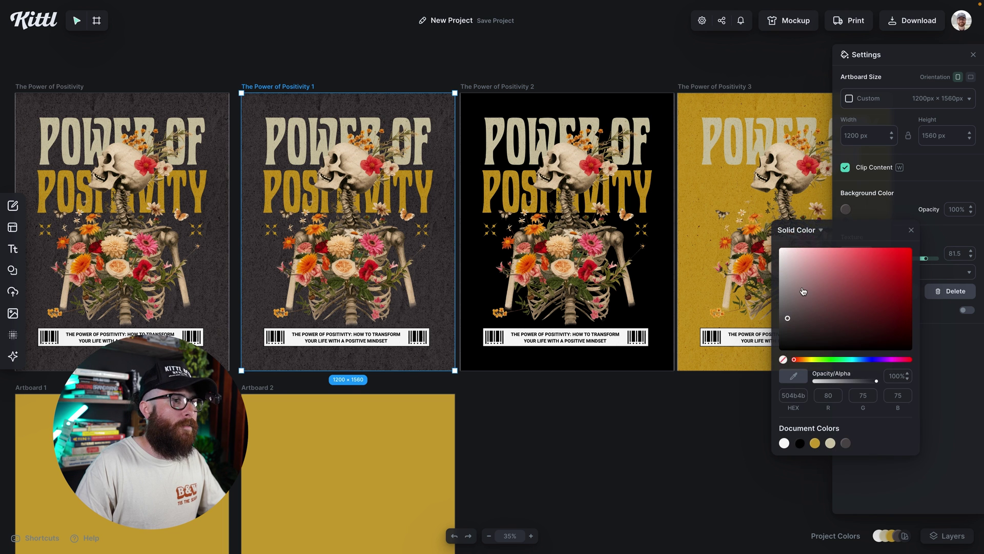
left_click(861, 443)
left_click(470, 55)
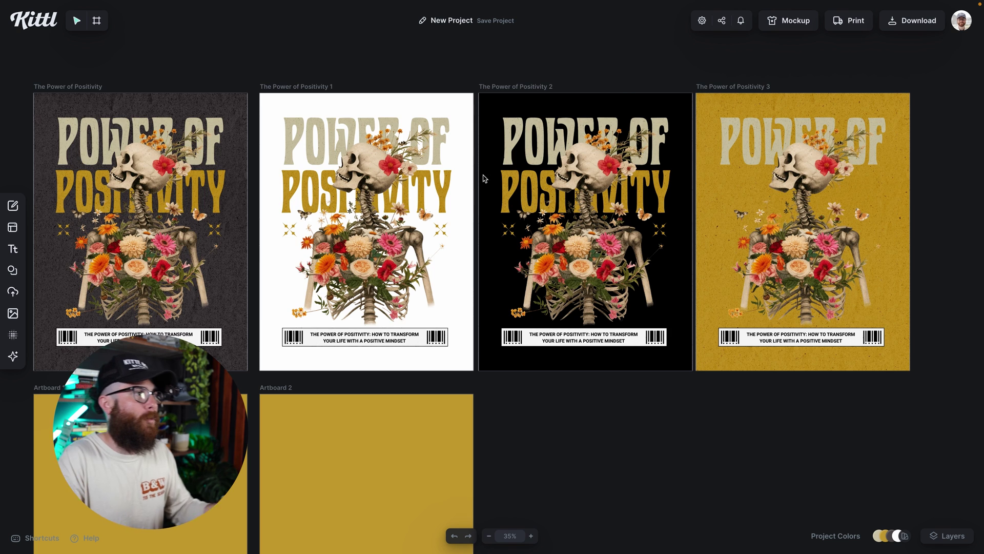
Select the original dark poster artboard and bring up its right-click copy options.
scroll(484, 174, "left", 6)
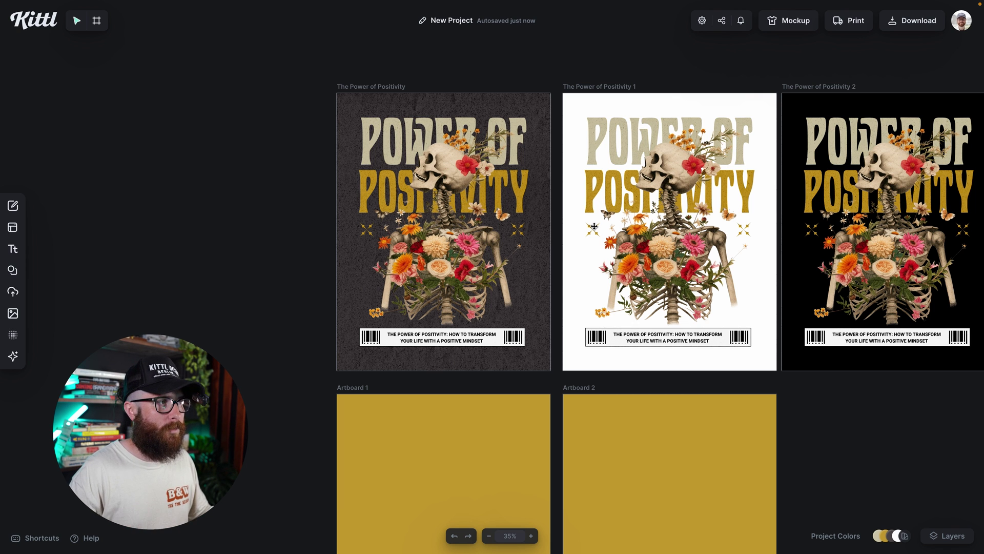
scroll(481, 125, "up", 1)
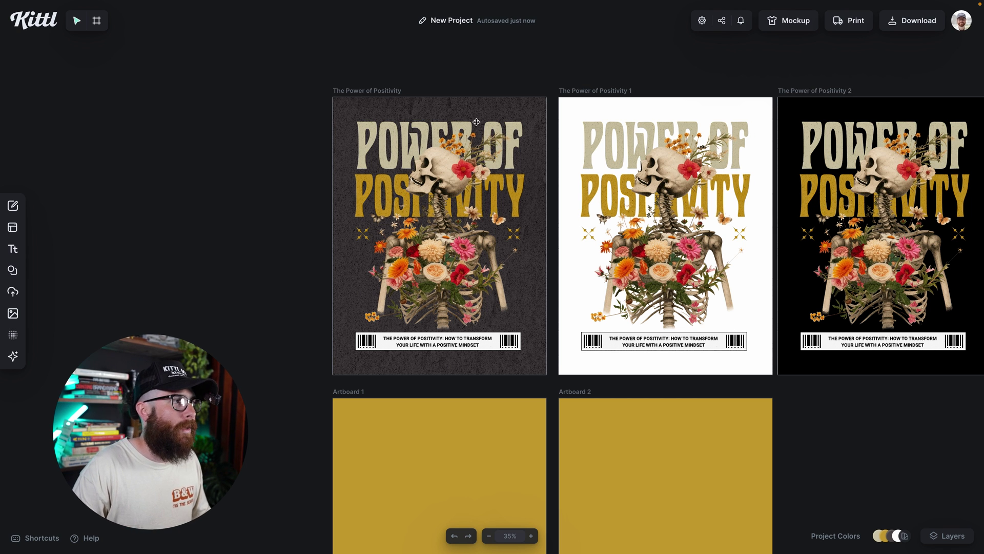
left_click(367, 93)
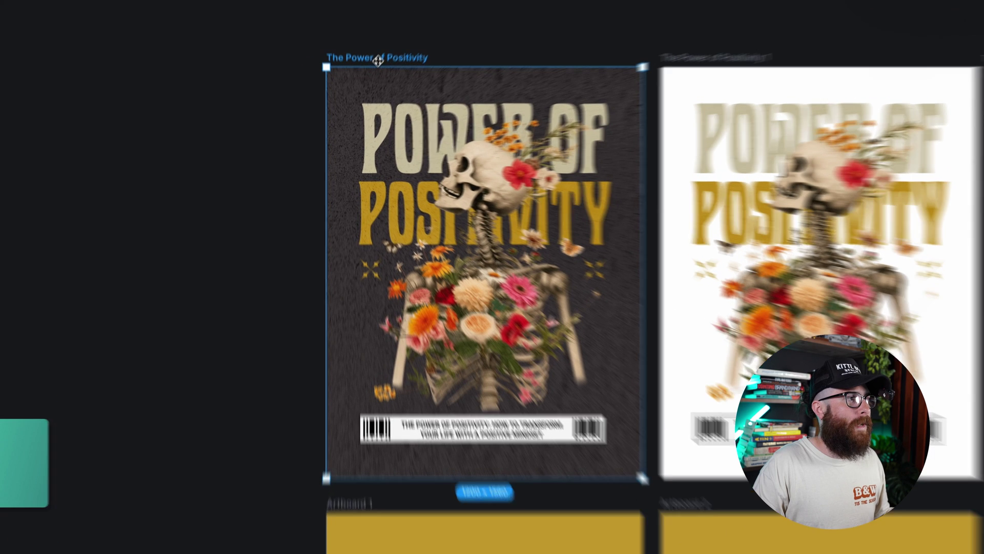
right_click(368, 93)
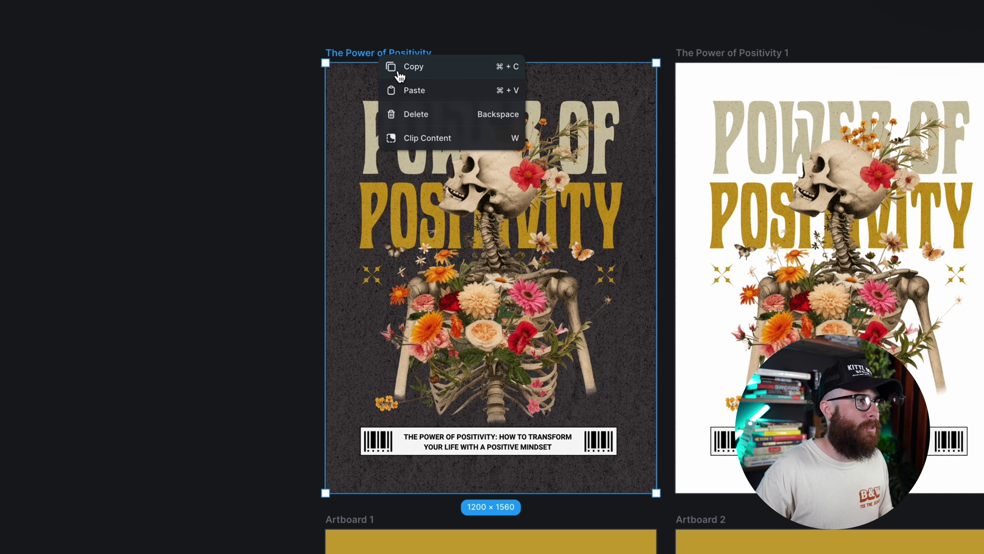
Copy the original poster and paste it as 'The Power of Positivity 4' at the row's left end.
left_click(392, 70)
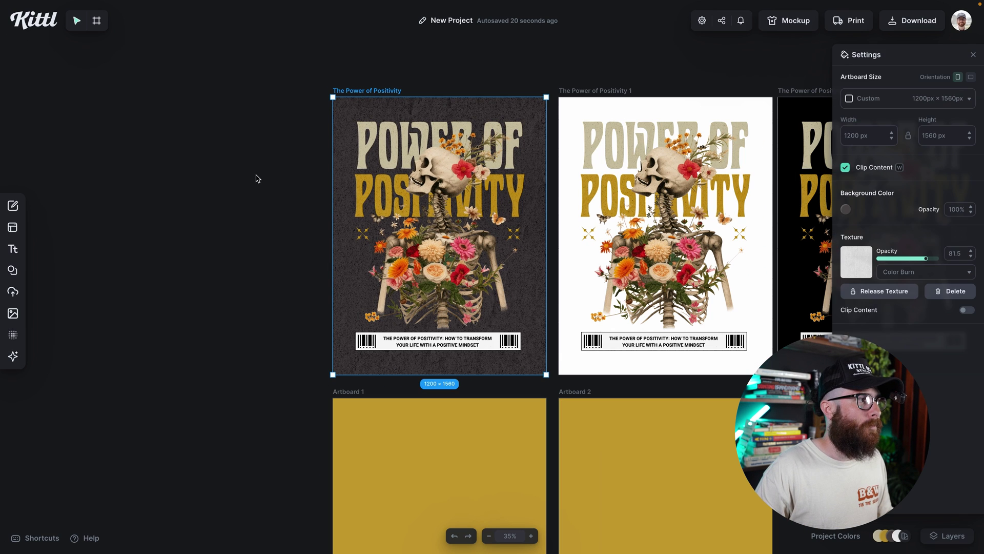
left_click(236, 180)
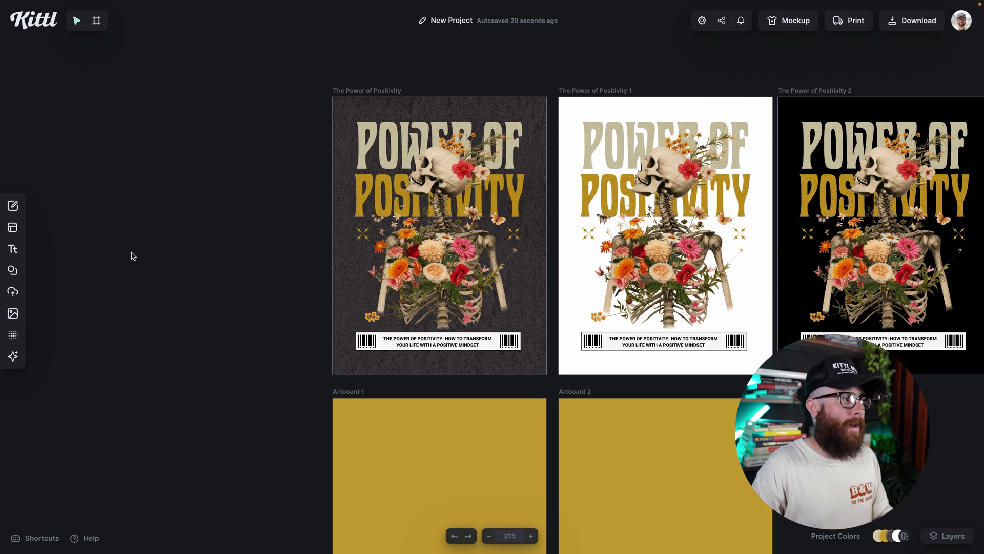
right_click(152, 251)
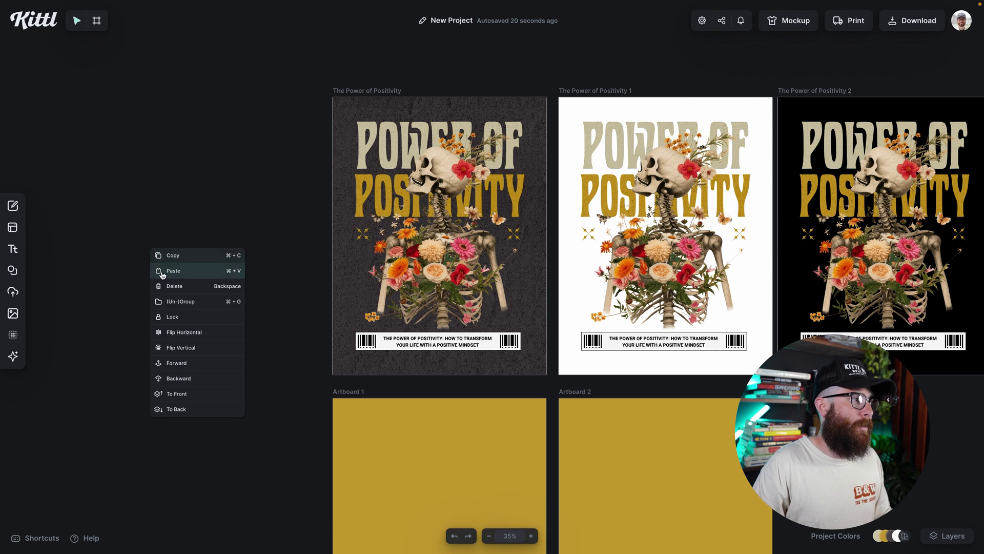
left_click(163, 271)
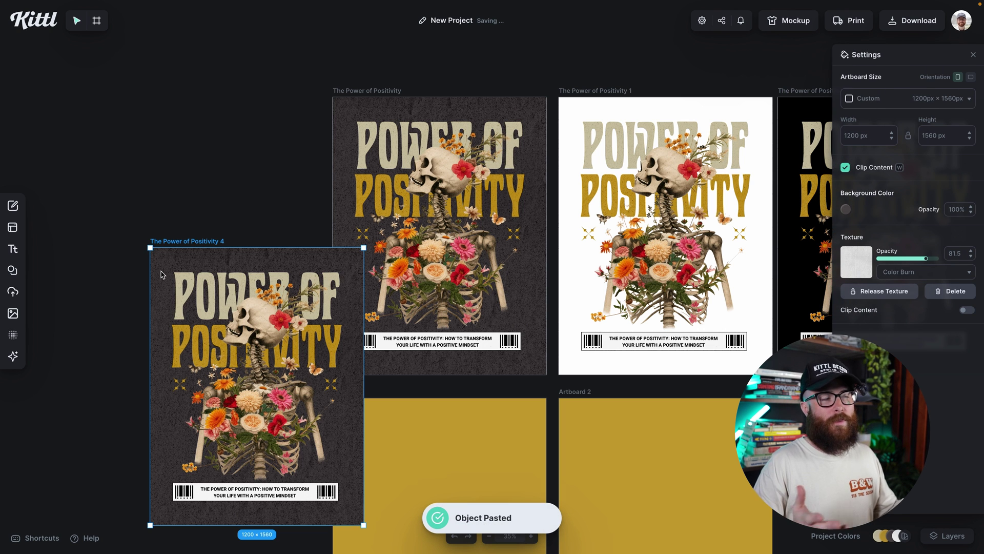
left_click_drag(204, 245, 167, 92)
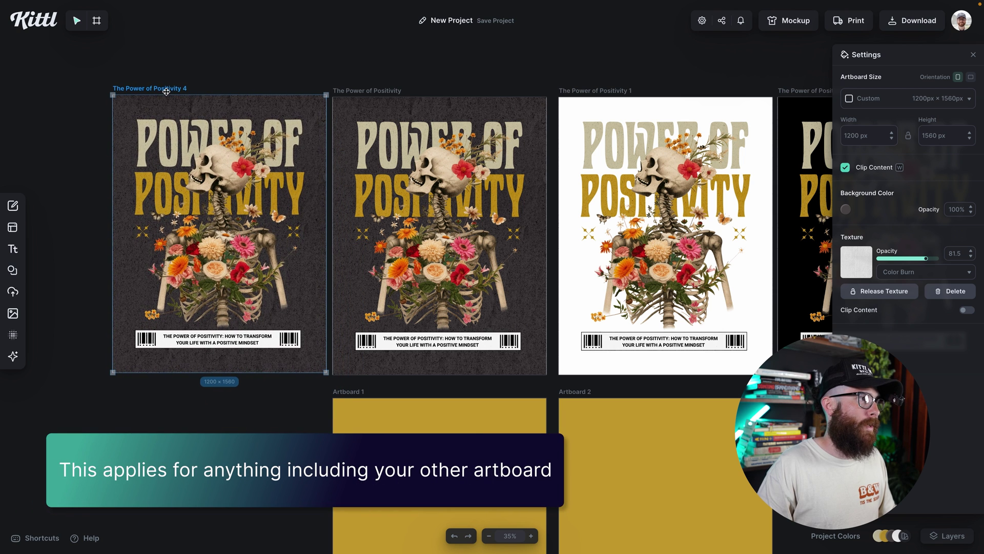
Copy the square mustard Artboard 1 and paste it onto empty canvas as Artboard 3.
scroll(324, 266, "down", 3)
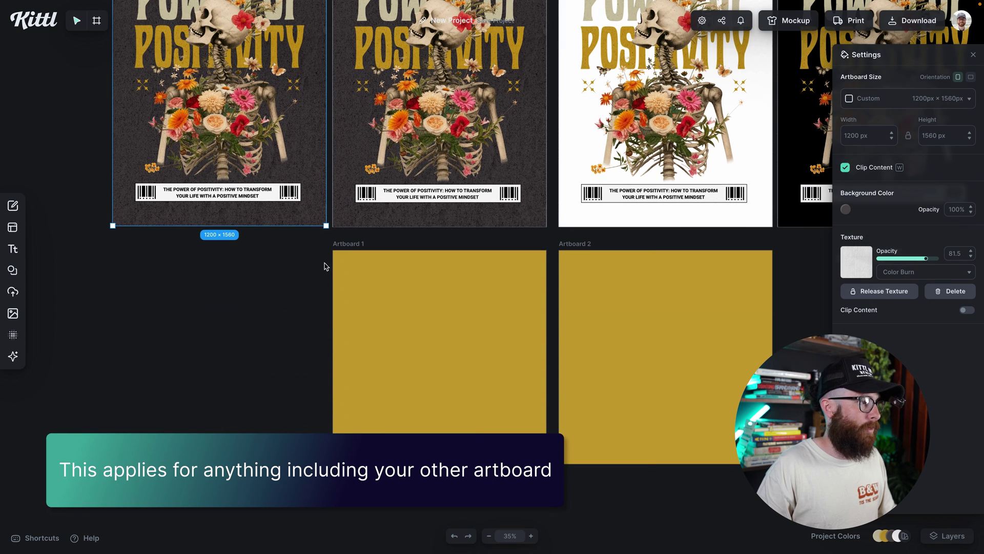
left_click(347, 244)
right_click(348, 245)
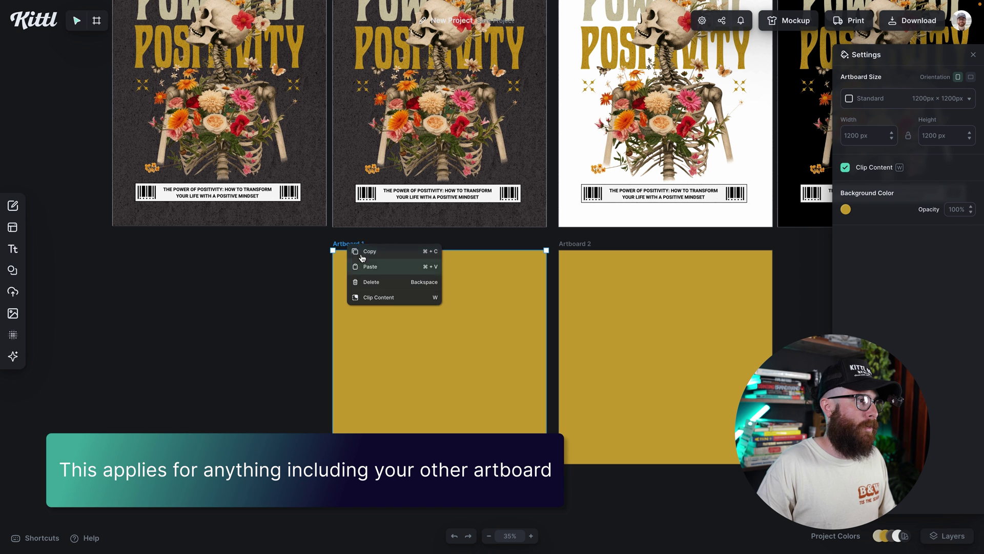
left_click(361, 255)
left_click(242, 292)
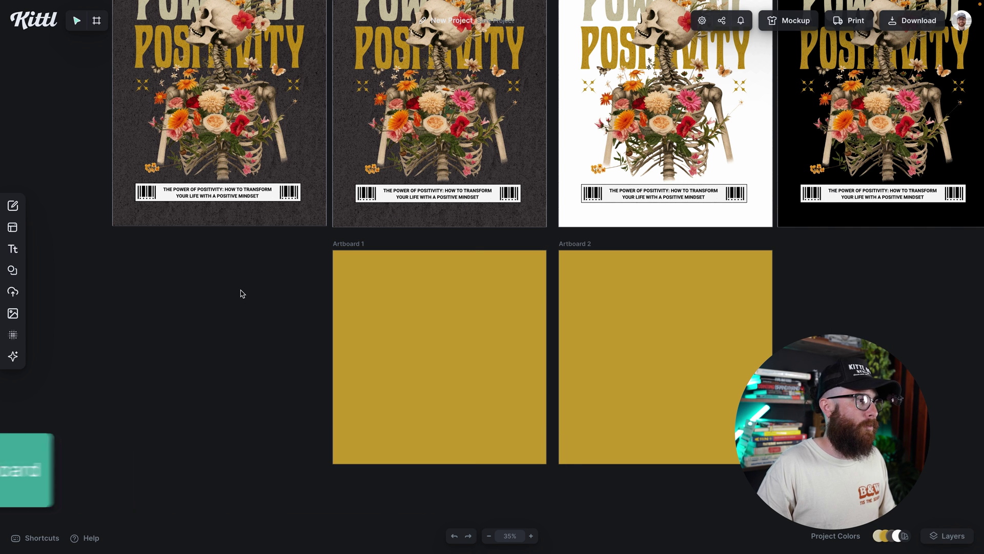
right_click(241, 292)
left_click(265, 314)
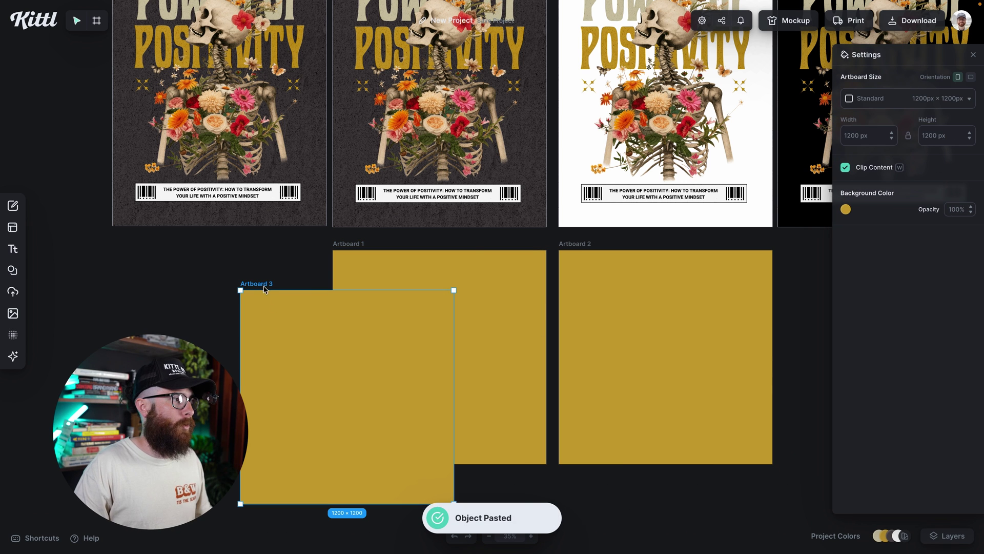